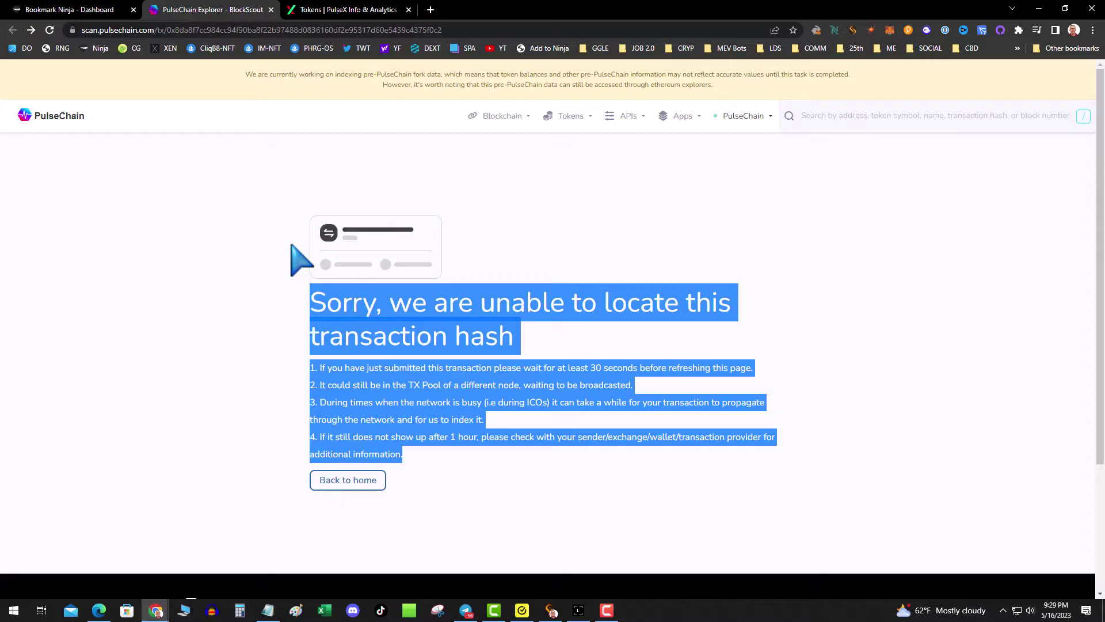
Verify 'Customize transaction nonce' is on in Advanced settings, then return to the wallet home
click(574, 208)
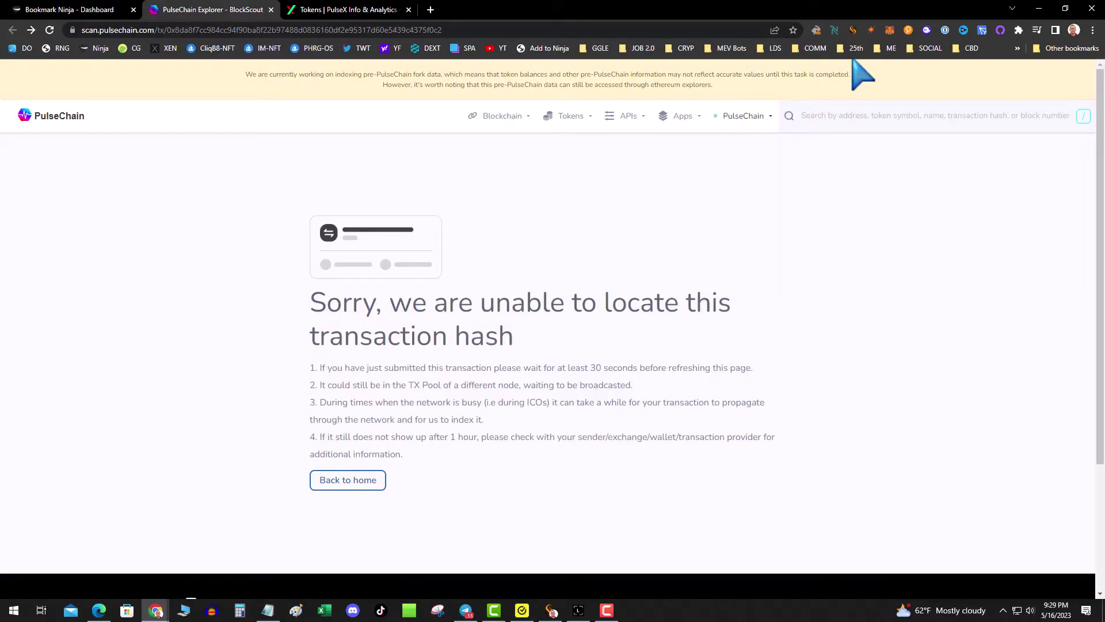
click(889, 31)
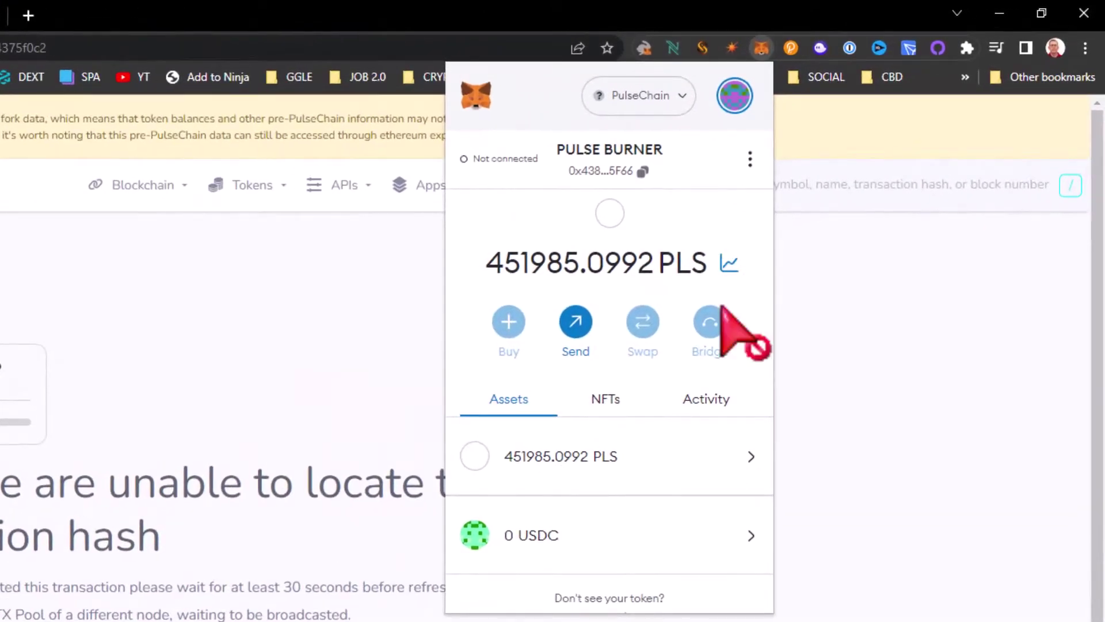
click(750, 157)
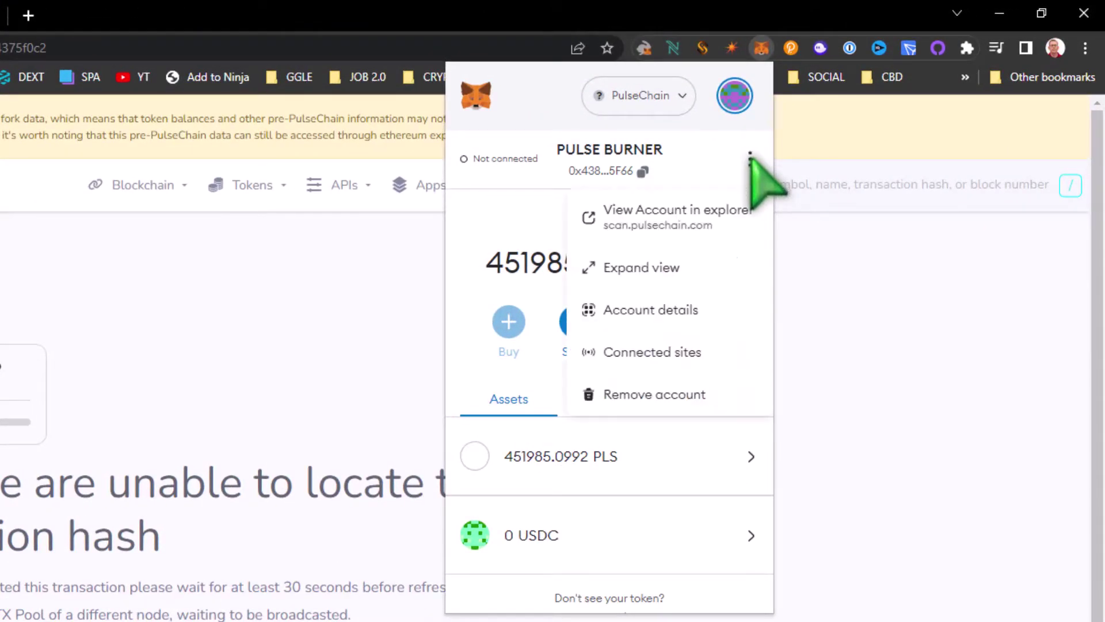
click(734, 95)
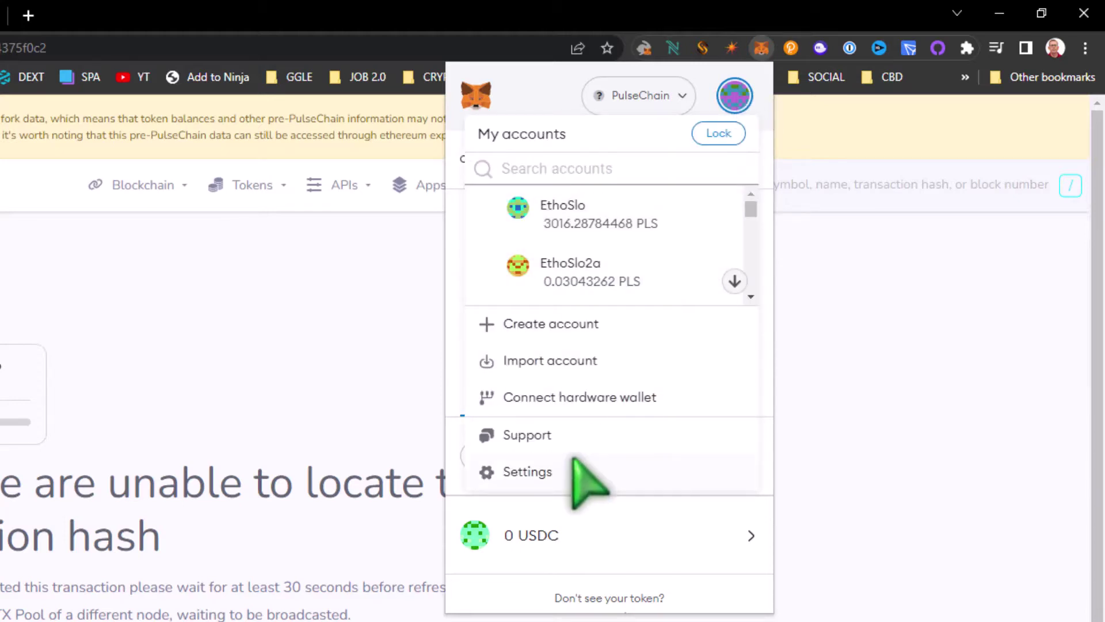
click(570, 466)
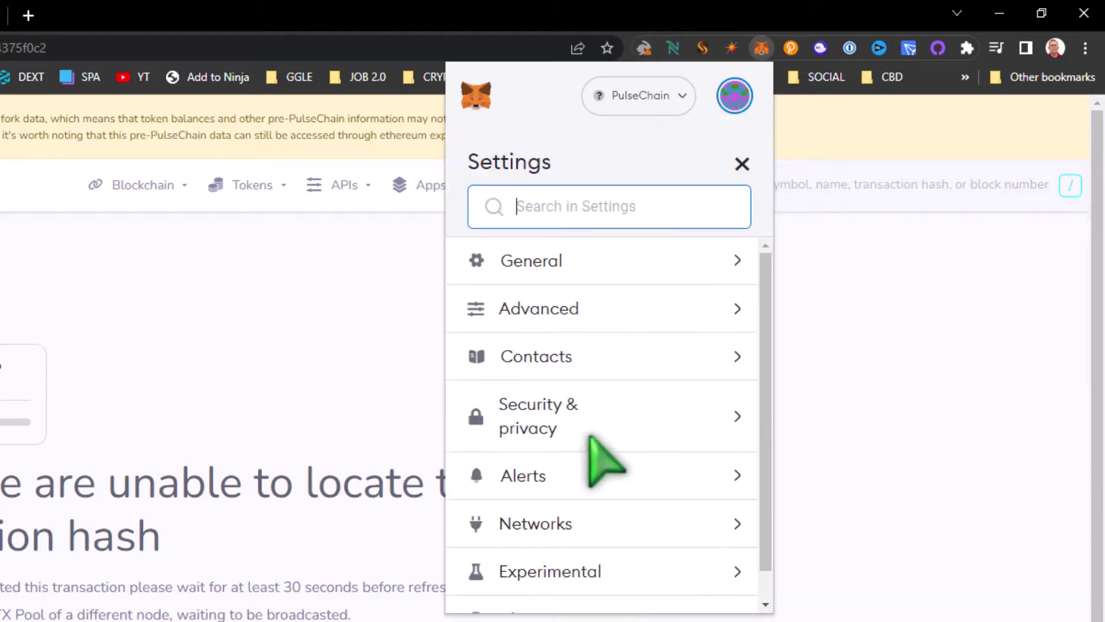
click(599, 308)
scroll(637, 359, down, 2)
scroll(627, 370, down, 2)
scroll(635, 386, down, 2)
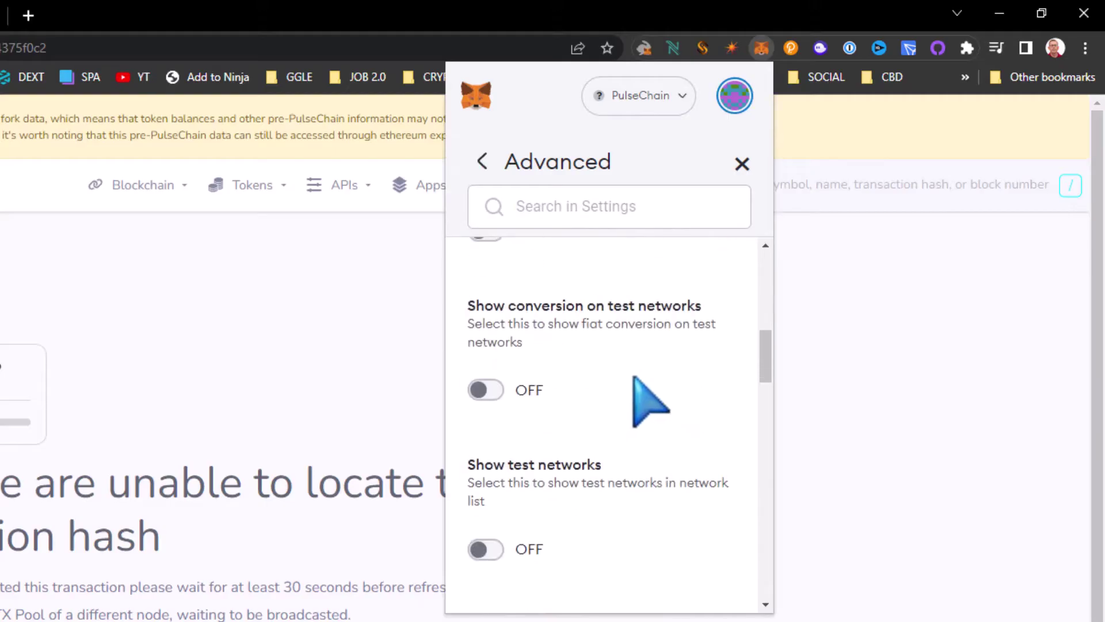
scroll(654, 411, down, 2)
scroll(662, 428, down, 2)
scroll(627, 370, down, 1)
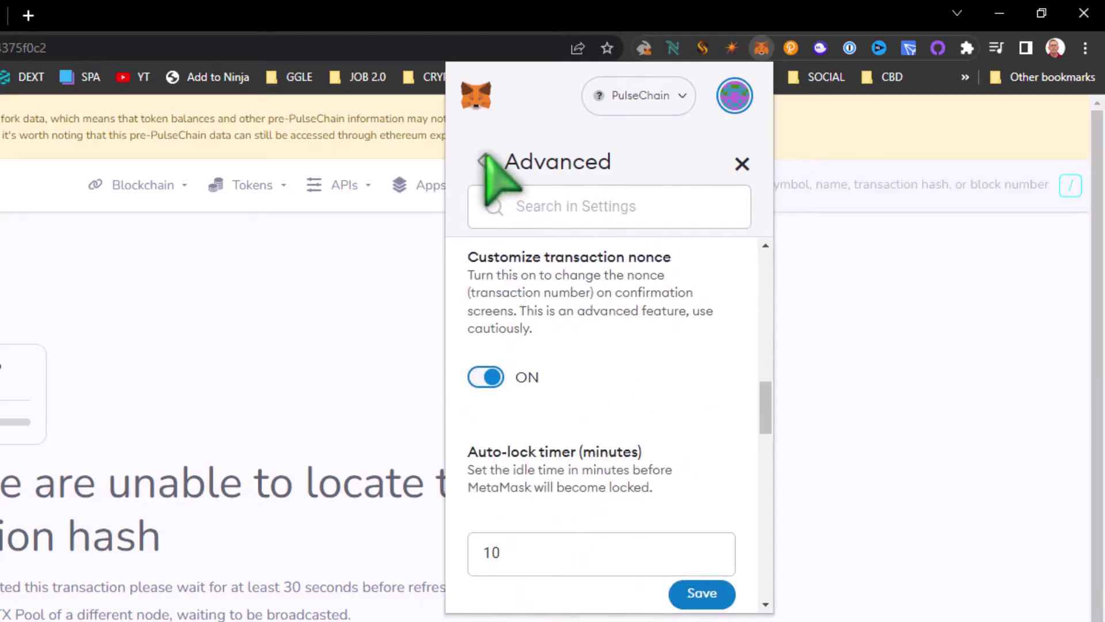
click(742, 164)
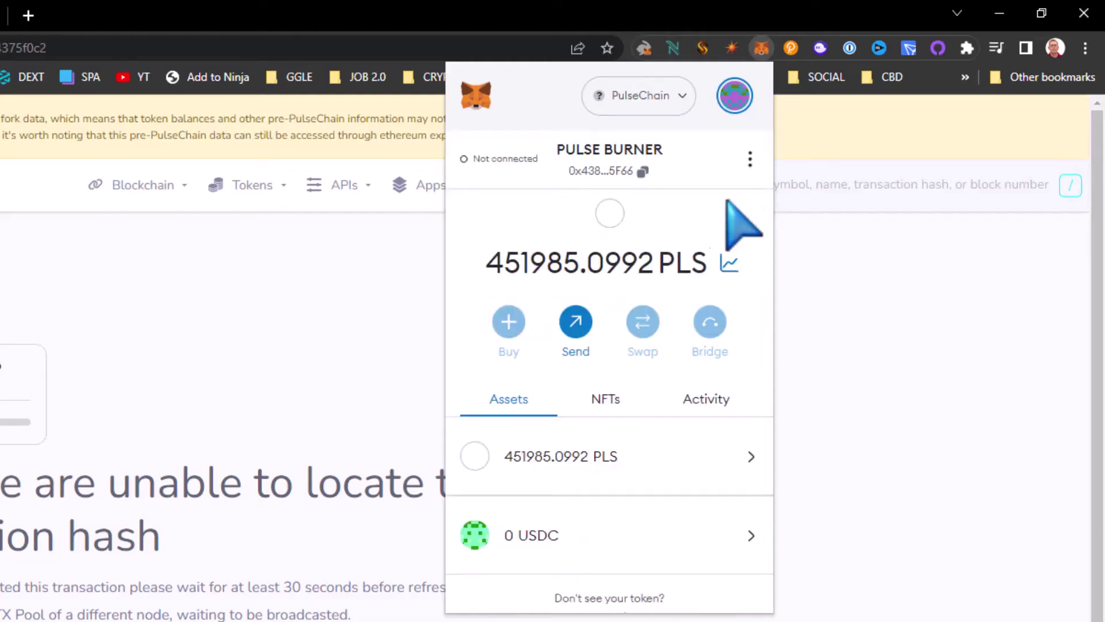
View the dropped 1 PLS send's details in Activity, noting nonce 43, then close them
click(695, 399)
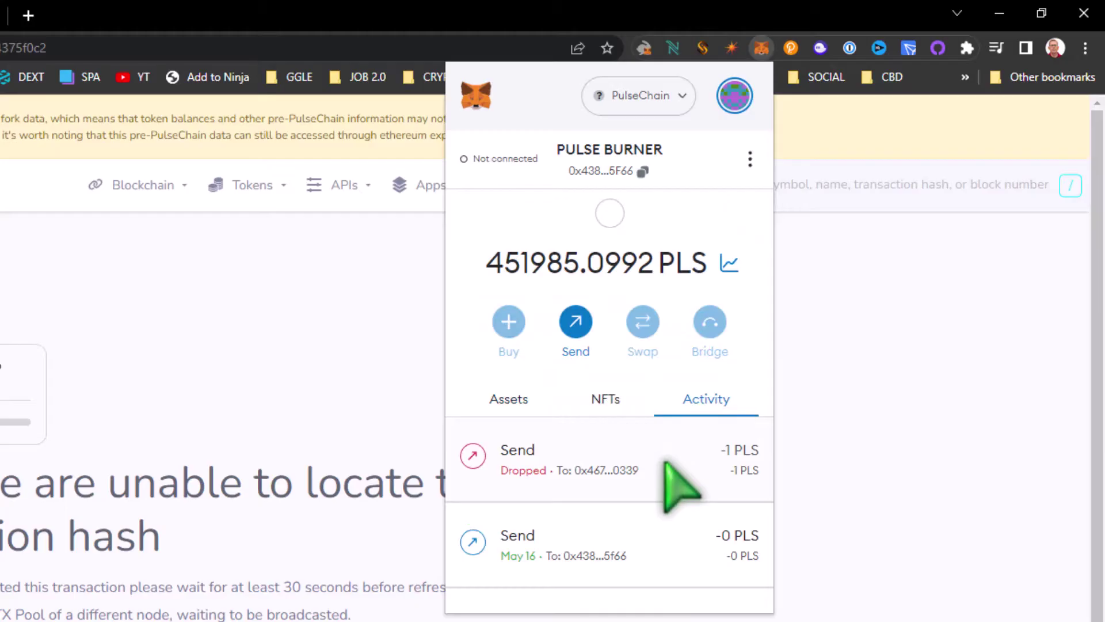
click(678, 483)
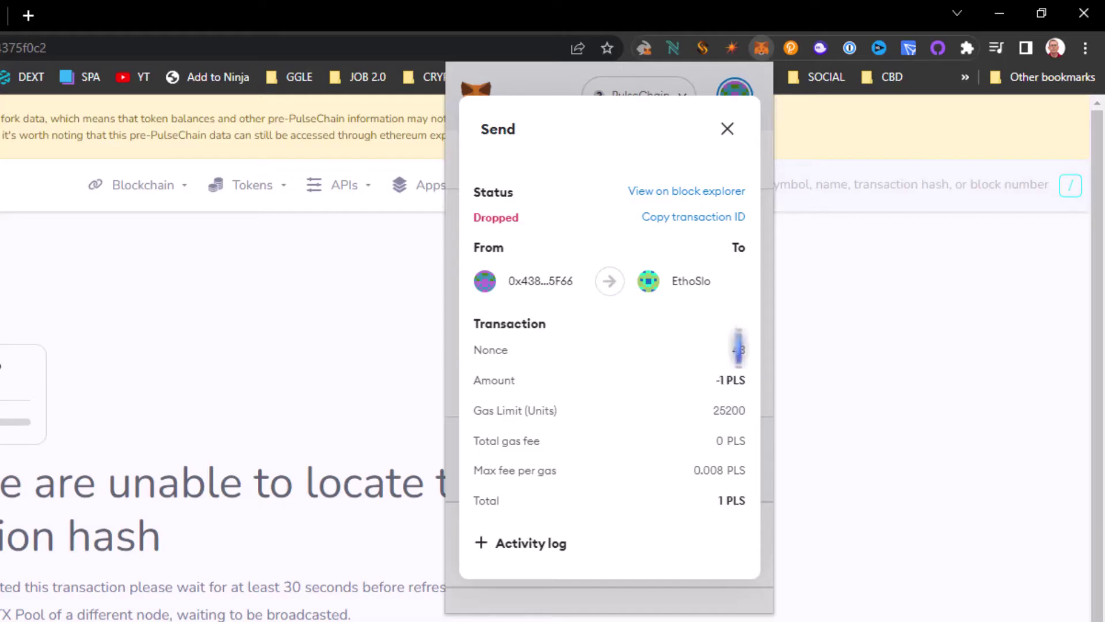
click(728, 129)
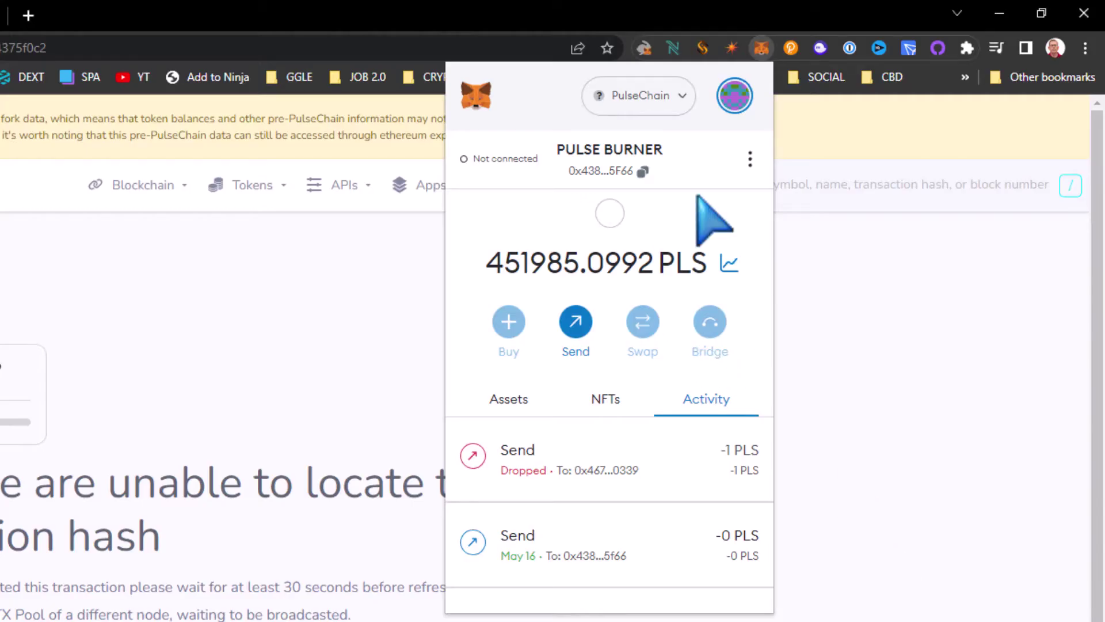
Start a 0 PLS transfer between my accounts to PULSE BURNER and proceed to confirmation
click(576, 327)
click(553, 261)
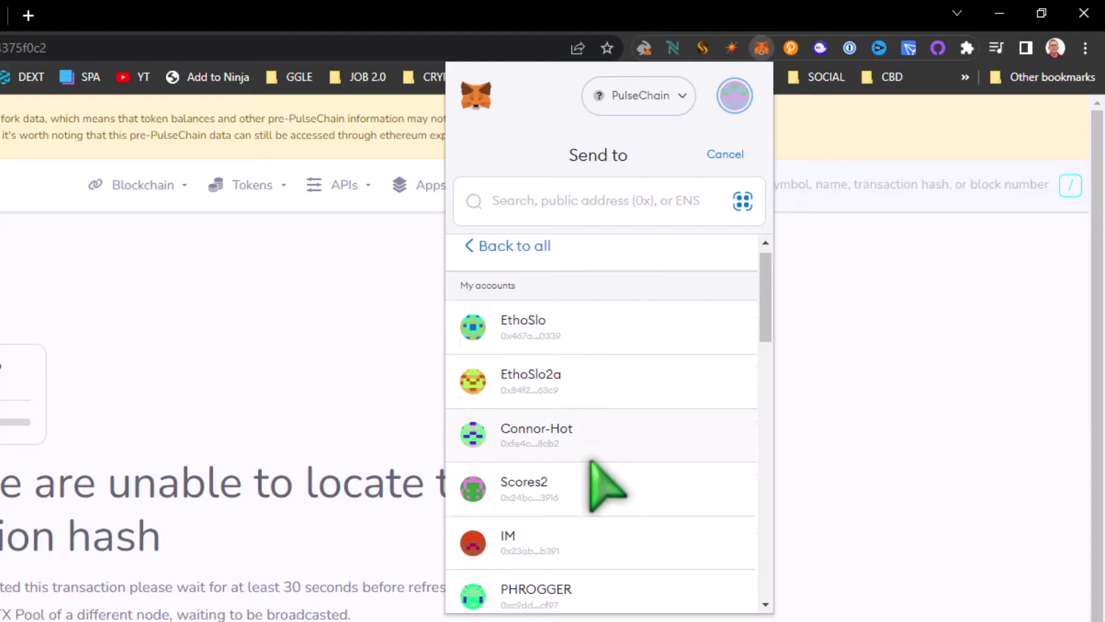
scroll(593, 466, down, 3)
scroll(593, 466, down, 2)
scroll(592, 471, down, 2)
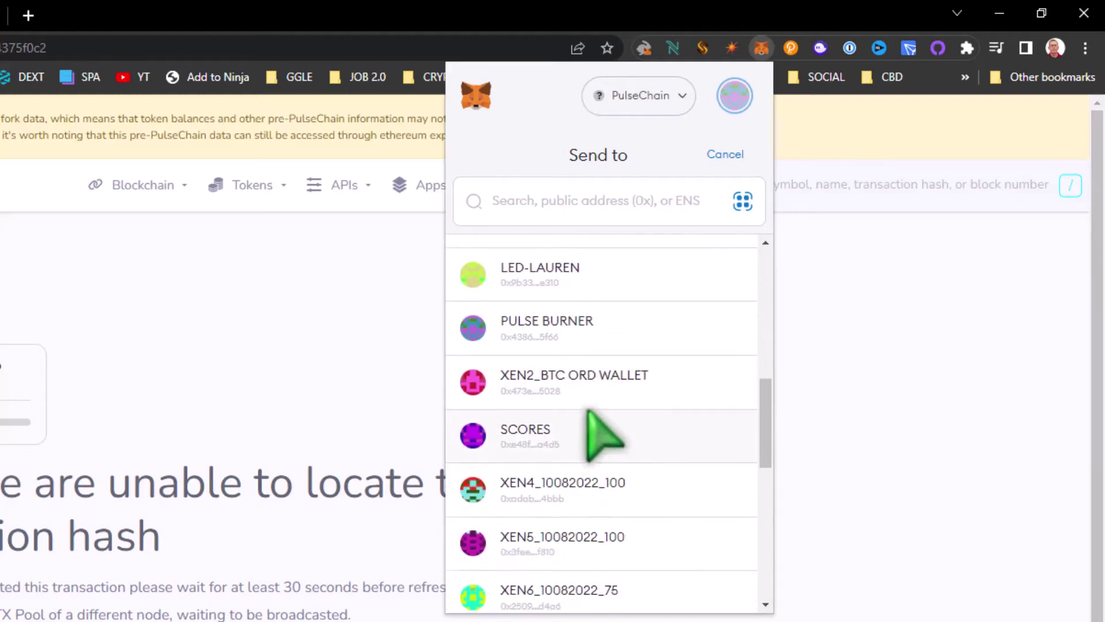
click(575, 327)
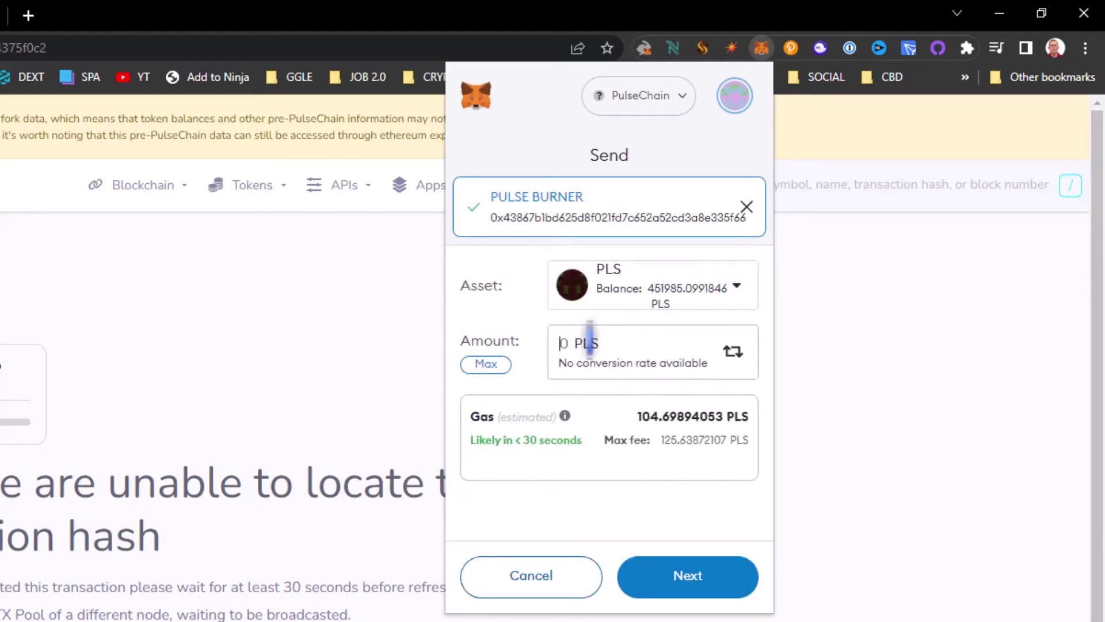
click(681, 563)
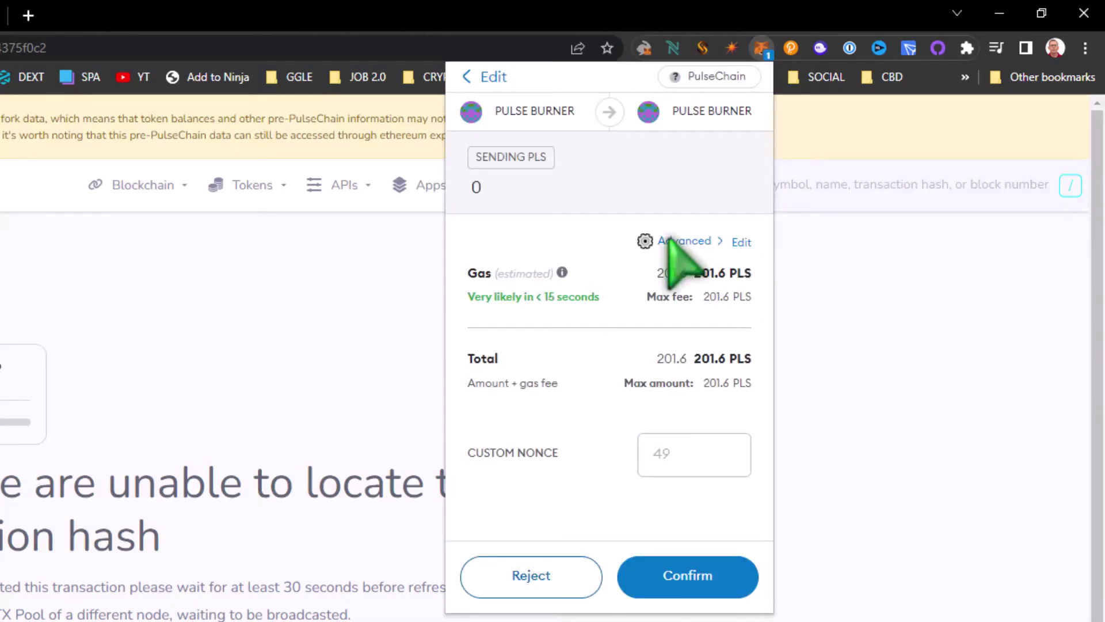
Set advanced gas to max base fee 8000000 GWEI and priority fee 8000000 GWEI, and save
click(669, 240)
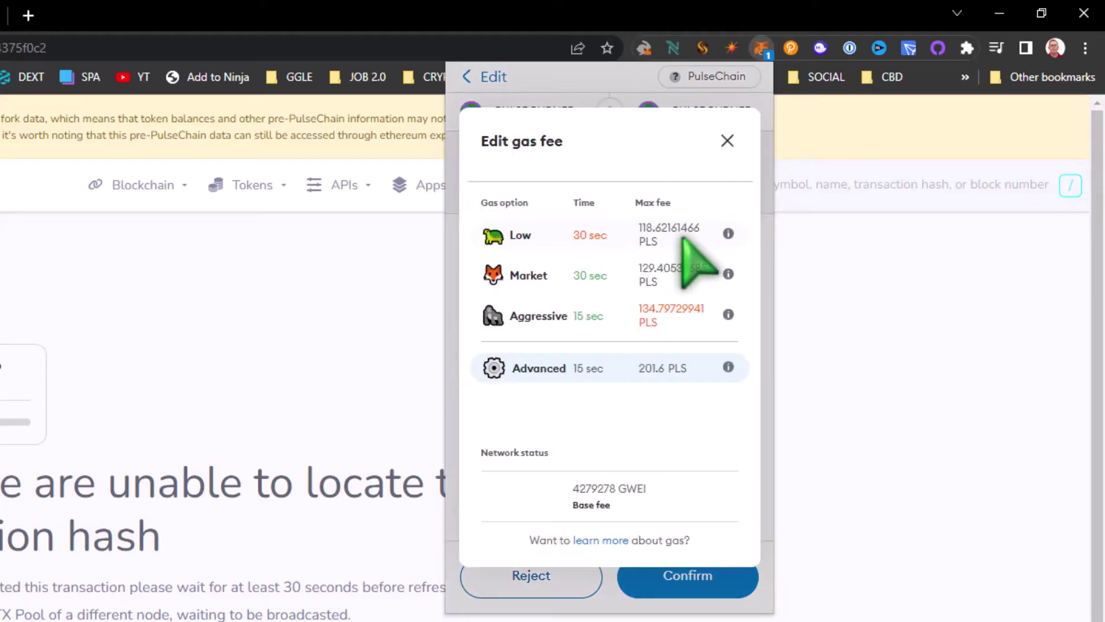
click(544, 373)
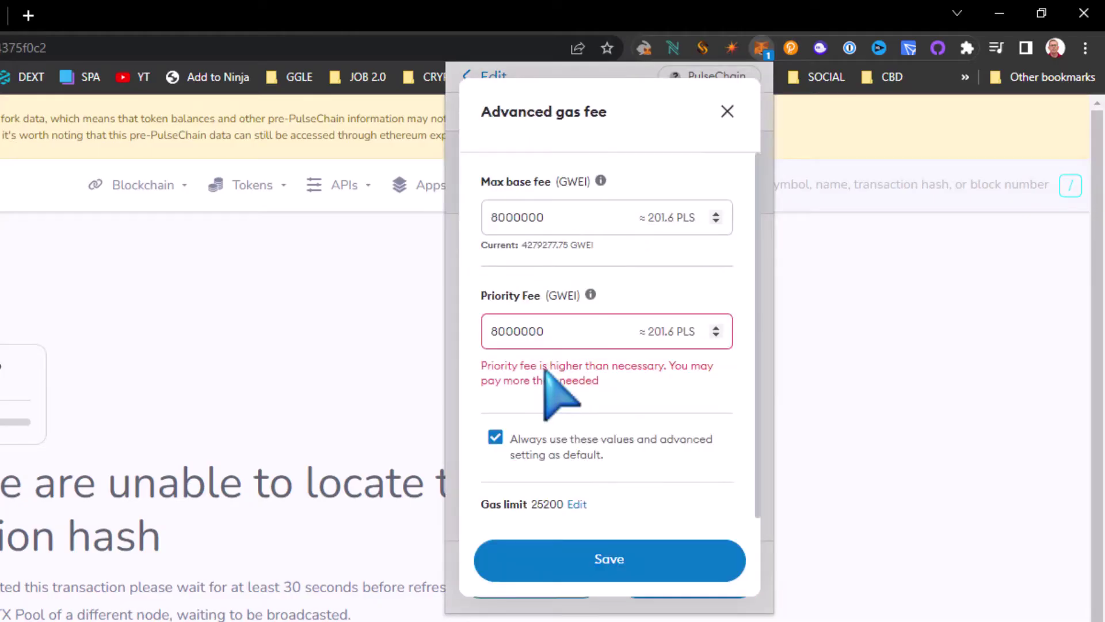
drag(548, 217, 480, 216)
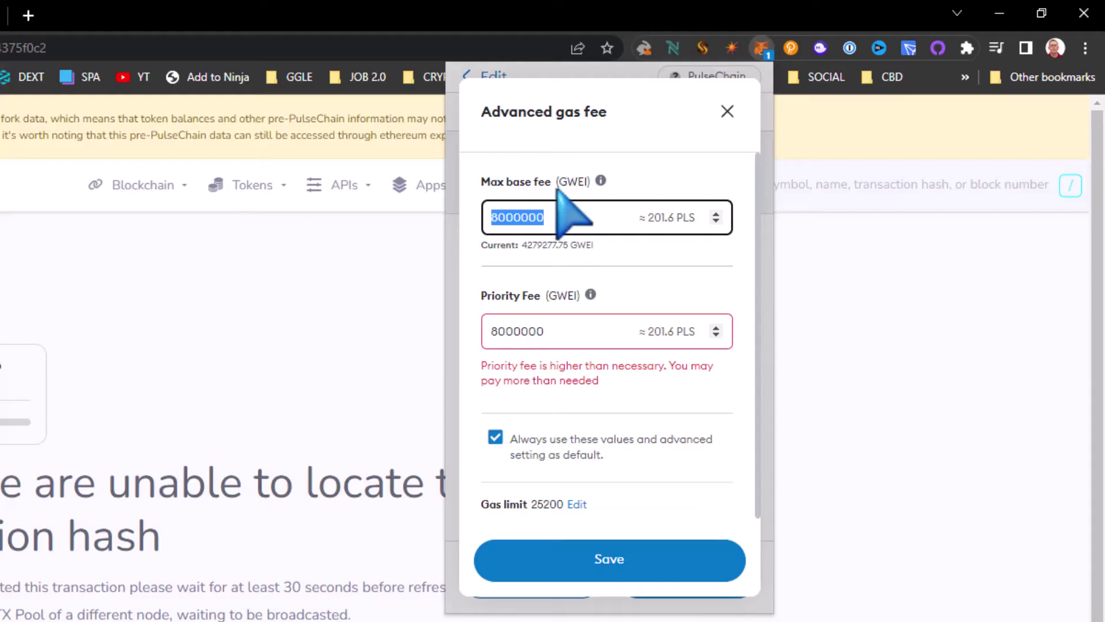
drag(562, 331, 482, 331)
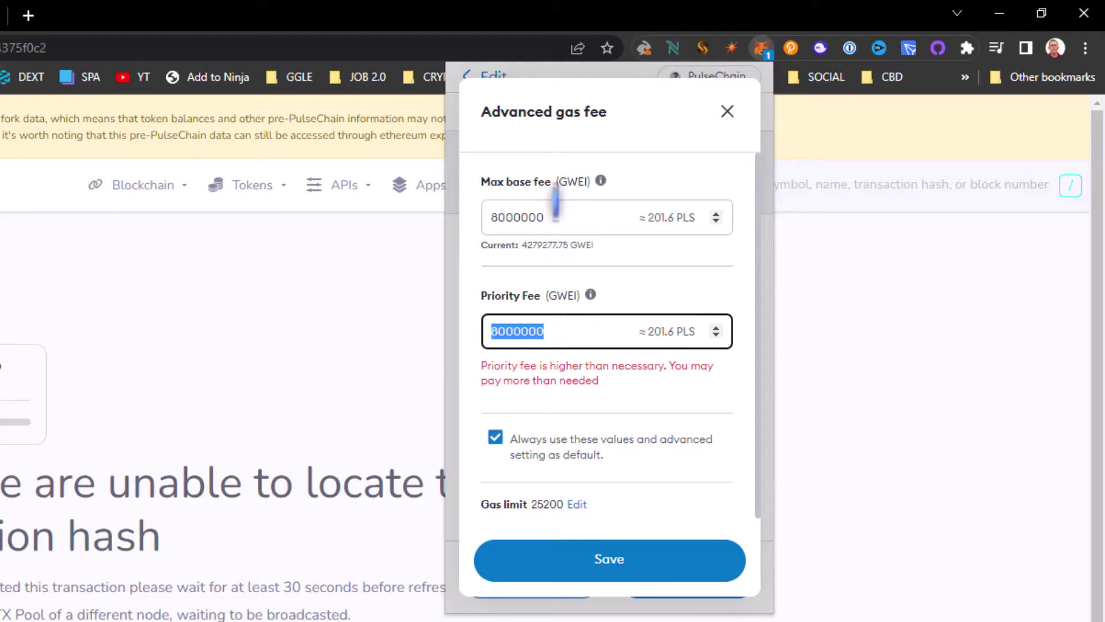
drag(555, 217, 456, 194)
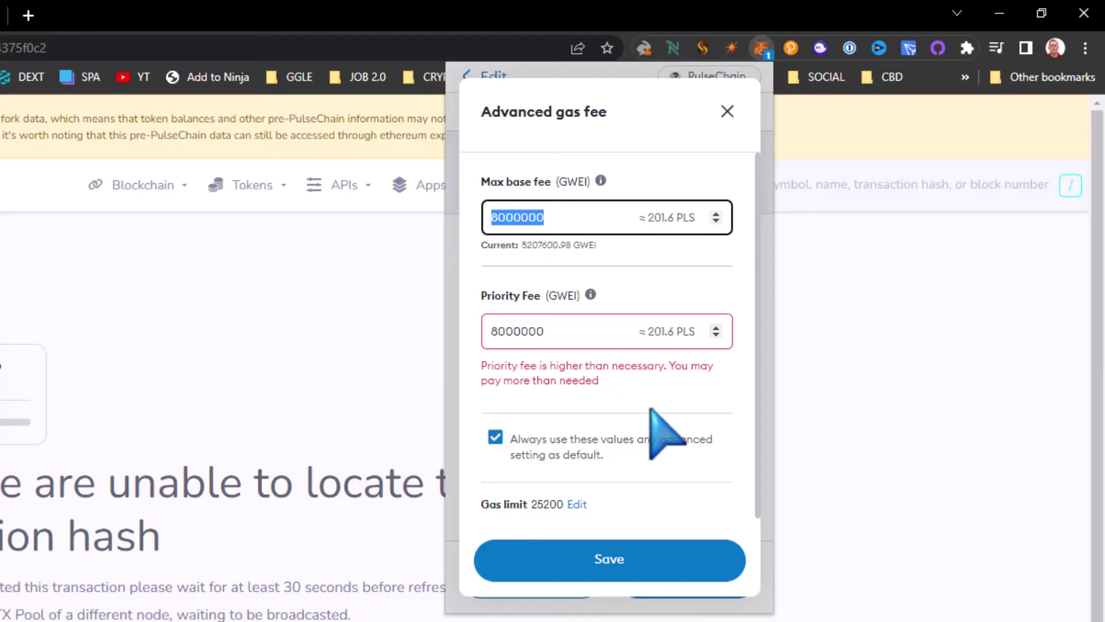
scroll(656, 432, down, 1)
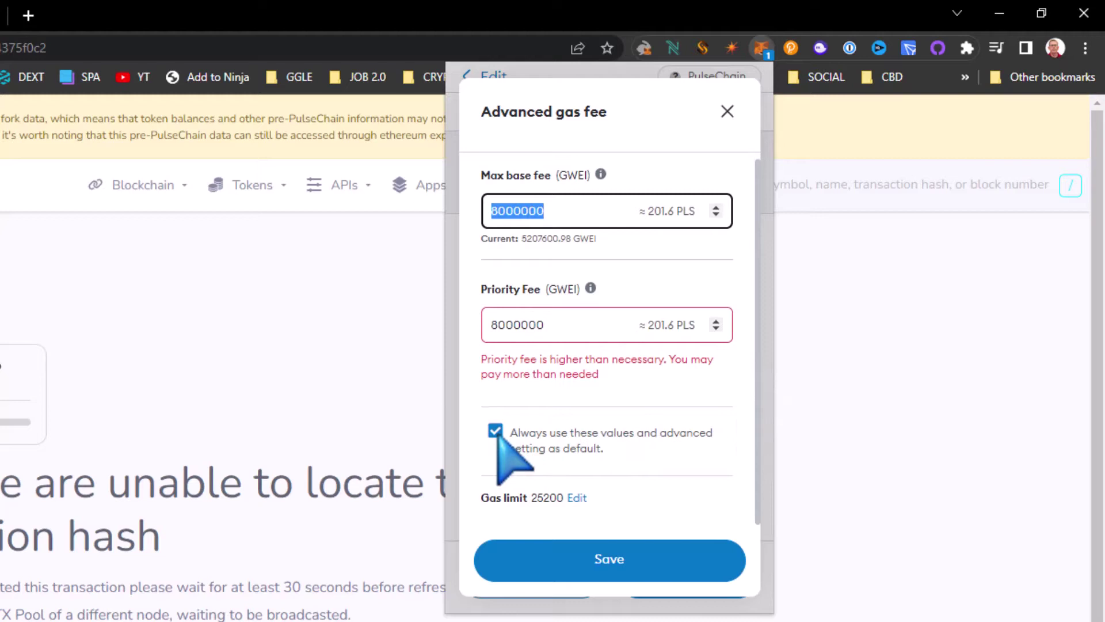
click(612, 556)
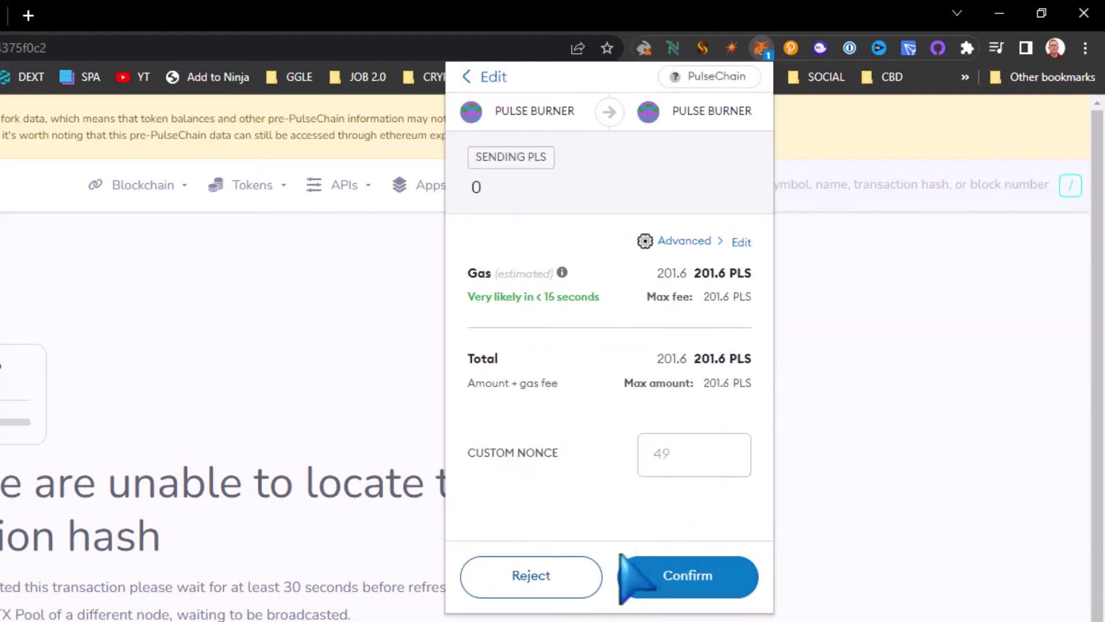
Enter custom nonce 43 for the self-send so it replaces the stuck transaction
click(686, 452)
text(43)
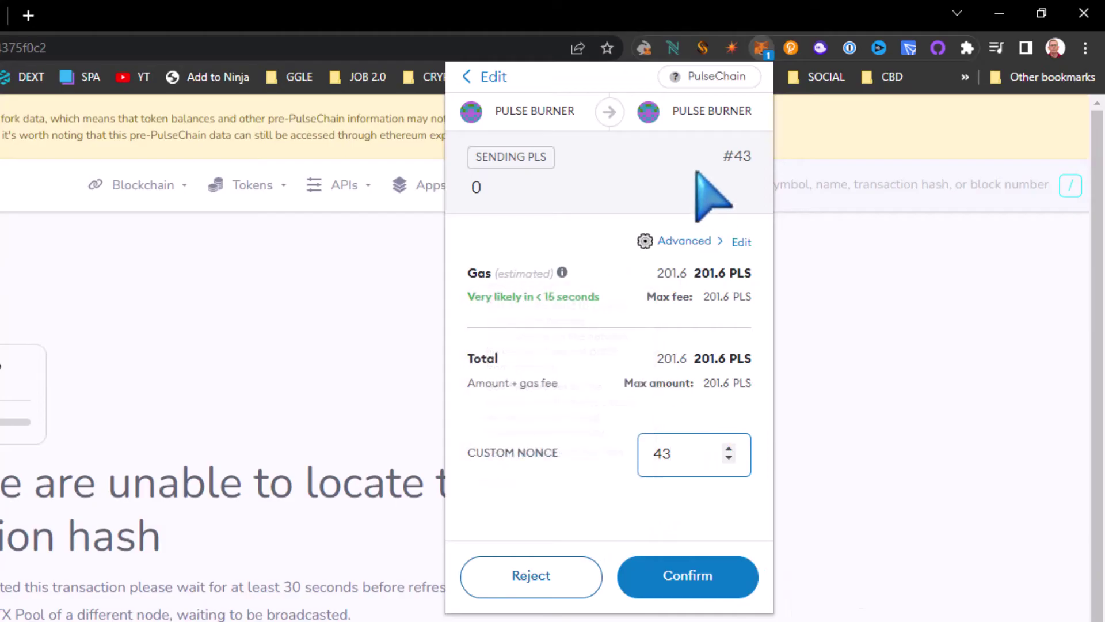
click(542, 583)
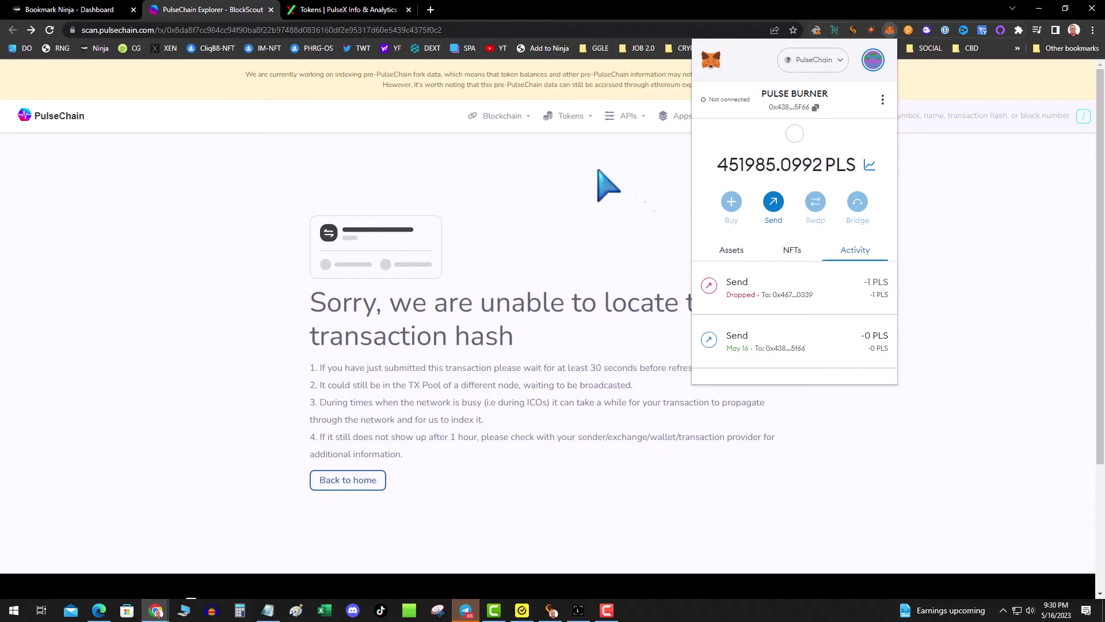
Close the MetaMask popup to show the explorer's transaction-not-found page
click(553, 194)
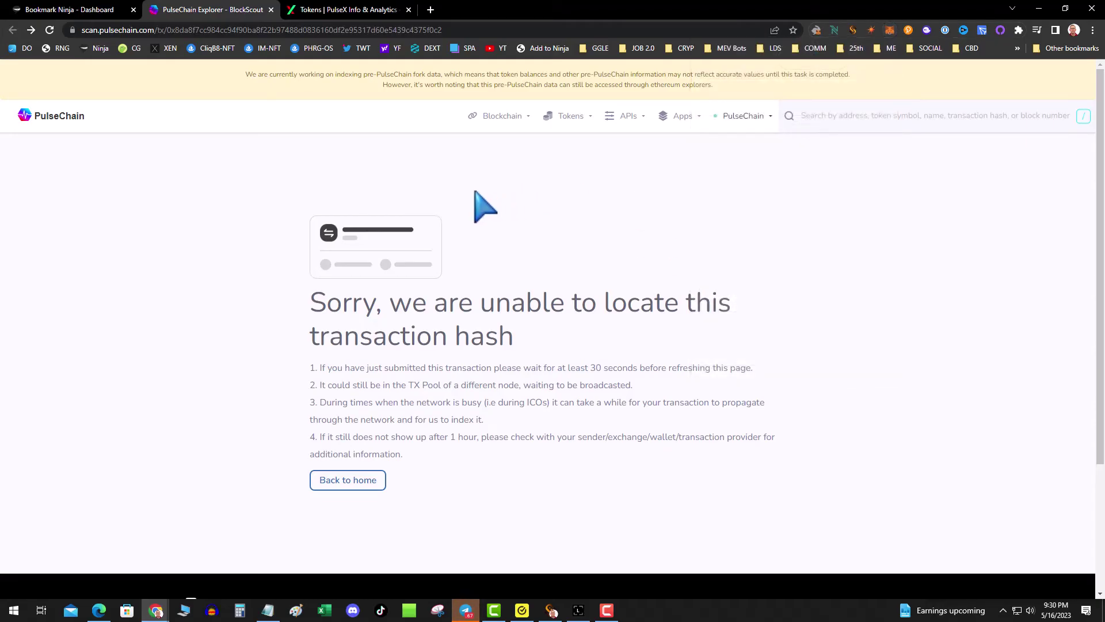